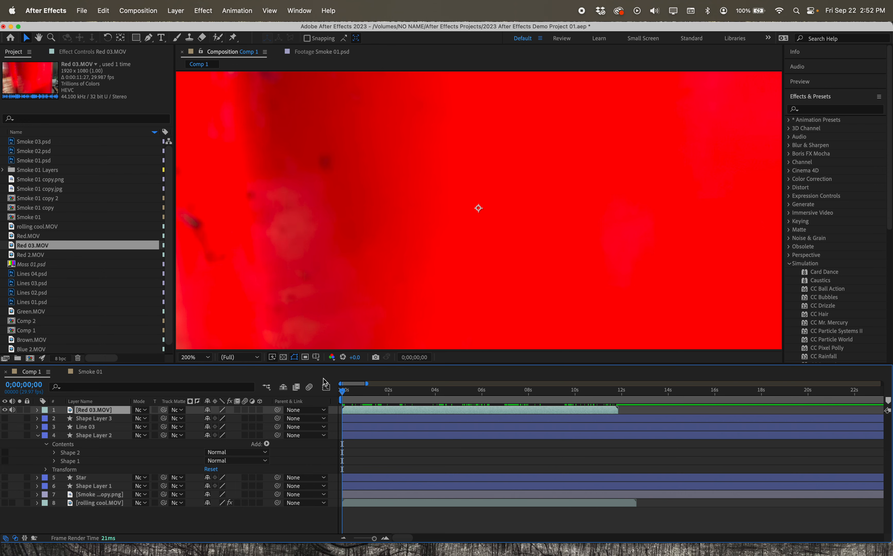
# Step: Start a Pen tool mask on the Red 03.MOV layer, curving over the top, around a right lobe and back to a lower-left lobe
pyautogui.press(',')
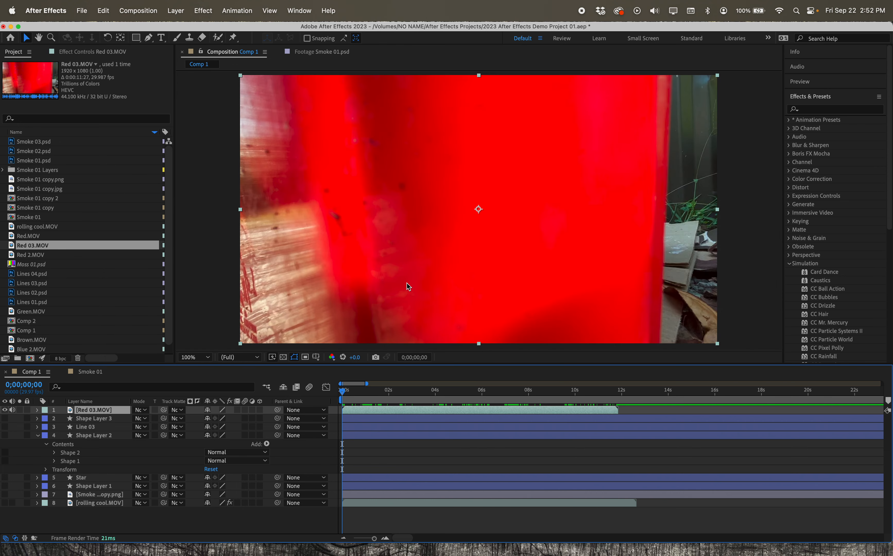
pyautogui.press(',')
pyautogui.press('.')
pyautogui.click(149, 38)
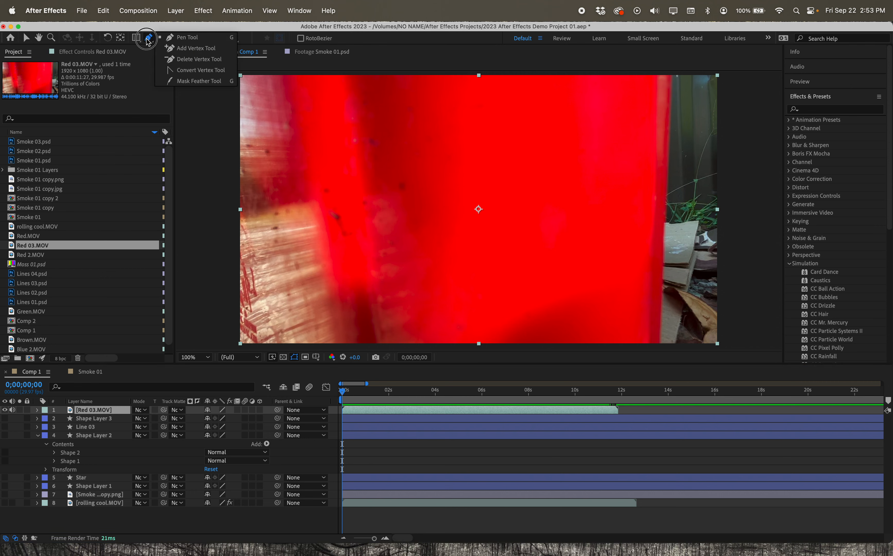
pyautogui.click(272, 117)
pyautogui.moveTo(495, 95); pyautogui.dragTo(538, 129)
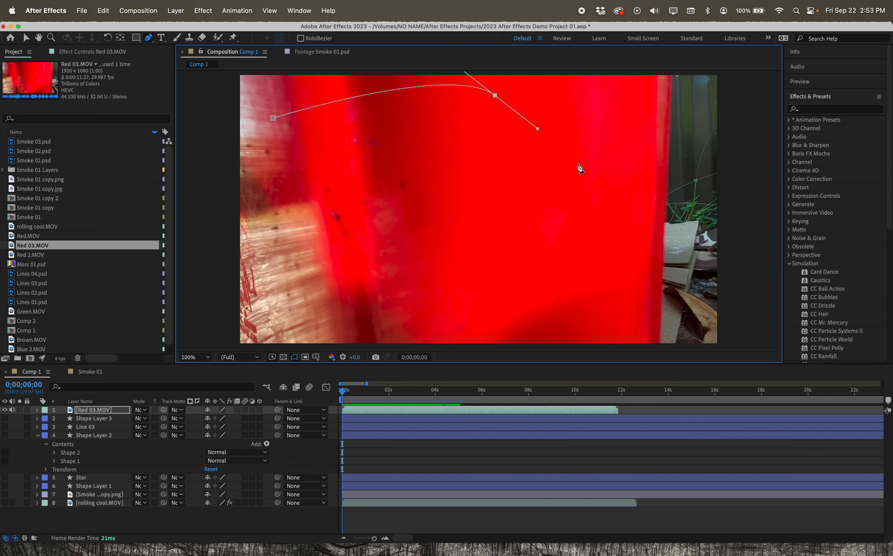
pyautogui.moveTo(628, 265); pyautogui.dragTo(606, 301)
pyautogui.moveTo(518, 288); pyautogui.dragTo(494, 270)
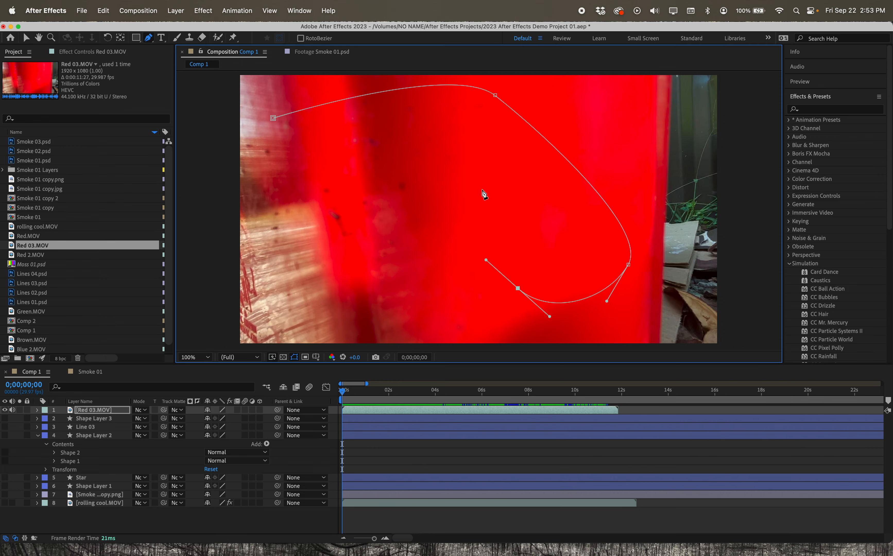
pyautogui.moveTo(481, 187); pyautogui.dragTo(435, 172)
pyautogui.moveTo(398, 205); pyautogui.dragTo(392, 217)
pyautogui.moveTo(325, 257); pyautogui.dragTo(288, 240)
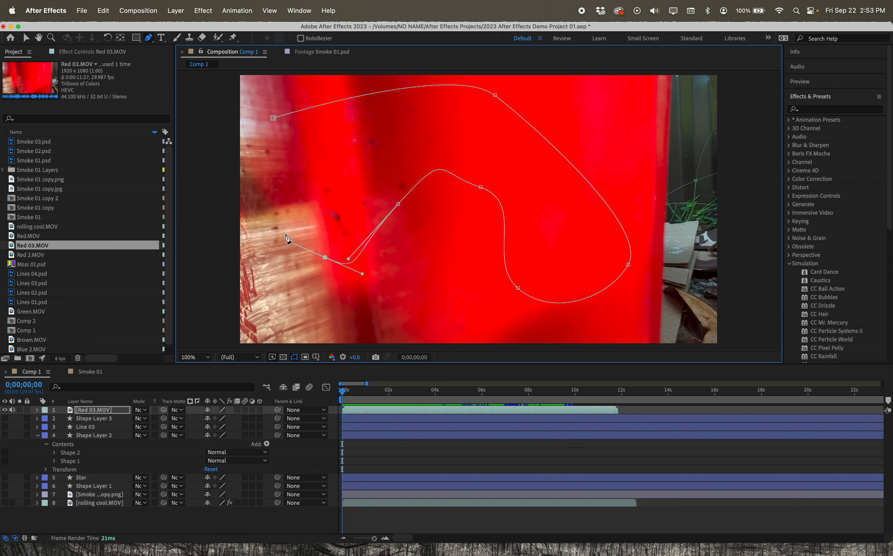
# Step: Continue the mask with jagged straight segments along the left side and close the path at its first point
pyautogui.click(353, 185)
pyautogui.click(421, 133)
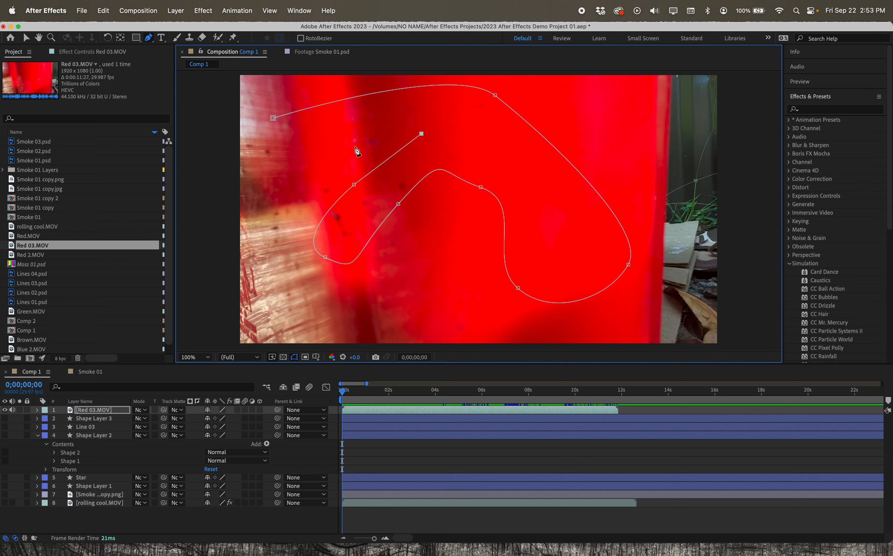
pyautogui.click(352, 146)
pyautogui.click(369, 120)
pyautogui.click(311, 154)
pyautogui.click(275, 220)
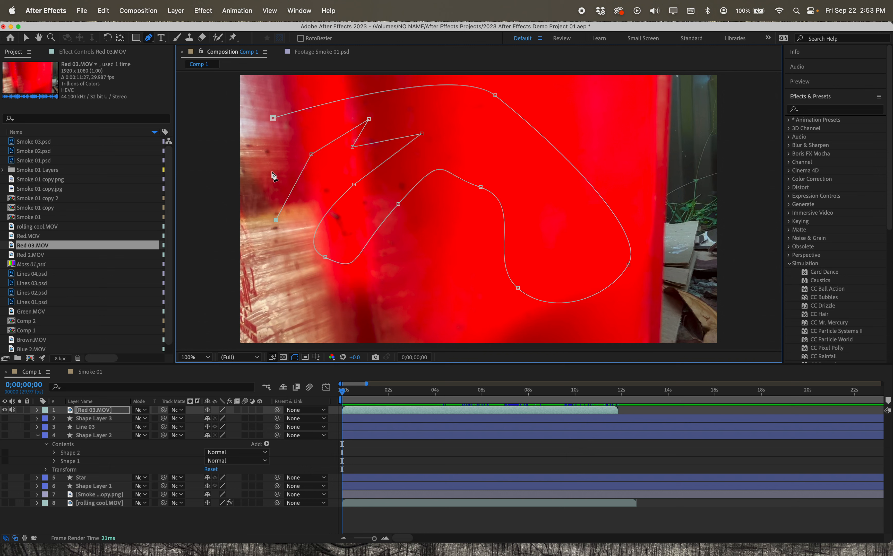
pyautogui.click(271, 171)
pyautogui.click(306, 131)
pyautogui.click(282, 123)
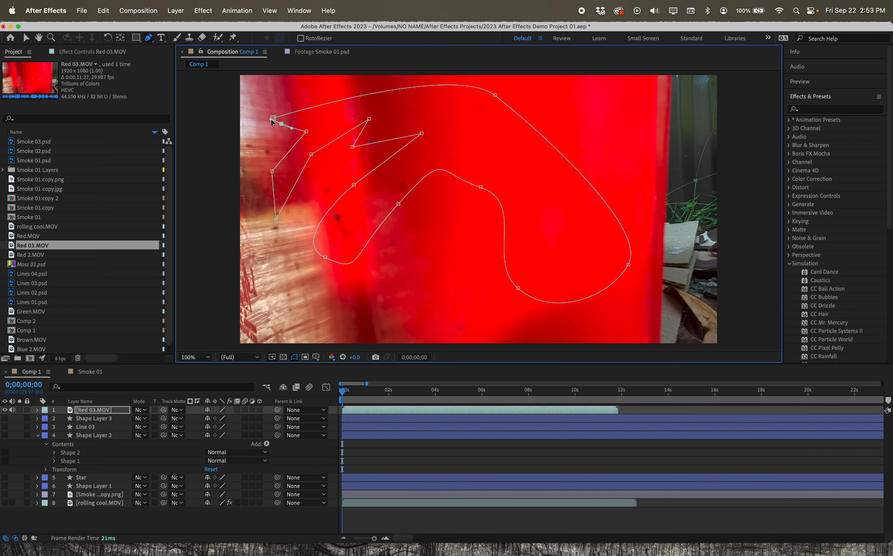
pyautogui.click(273, 118)
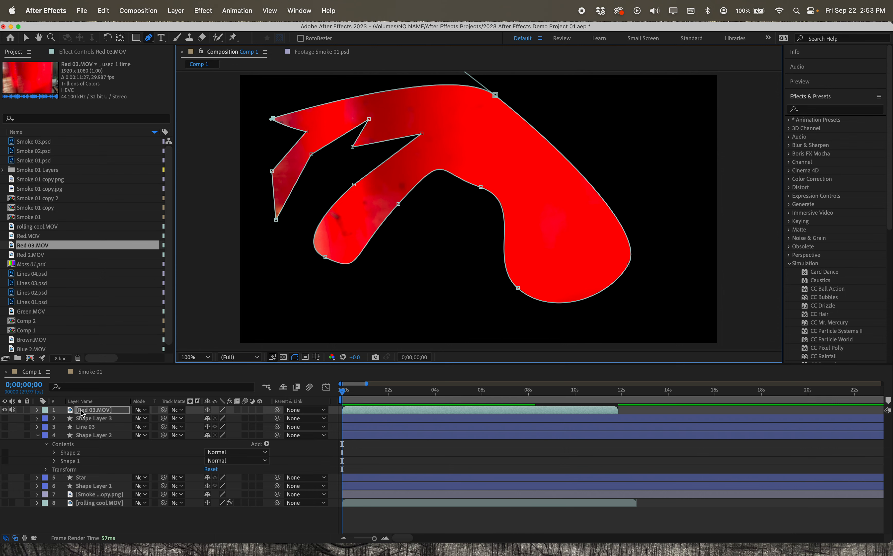
# Step: Expand the Red 03.MOV layer's properties and select its Masks group
pyautogui.click(71, 413)
pyautogui.click(37, 410)
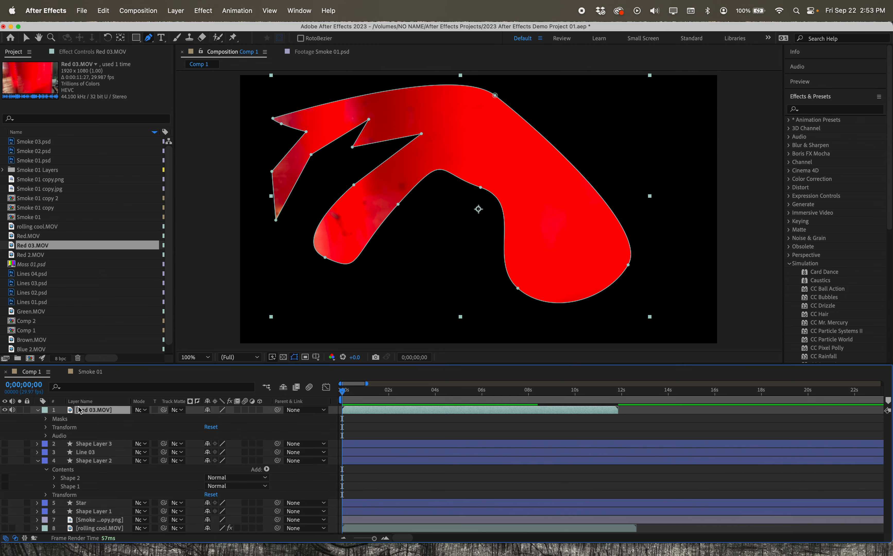
pyautogui.click(67, 421)
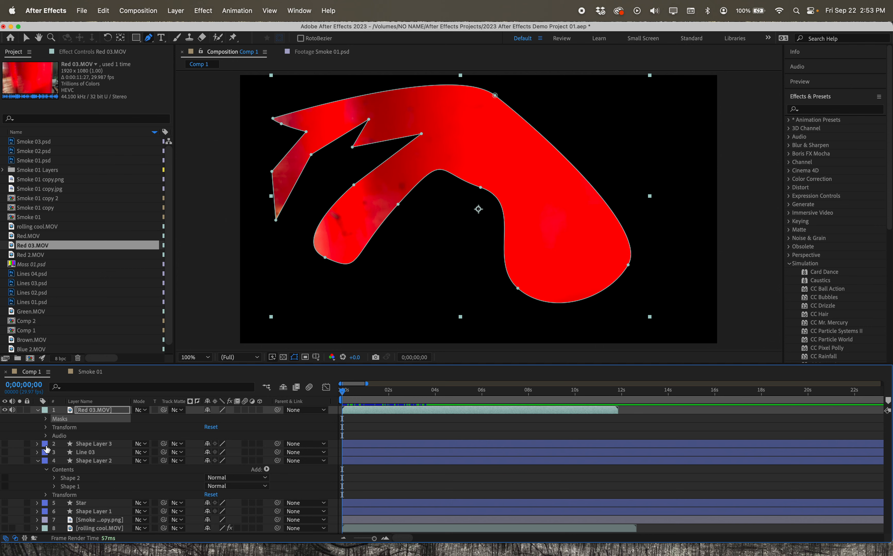
# Step: Examine the keyframed shape path inside Shape Layer 3 and collapse that layer again
pyautogui.click(37, 444)
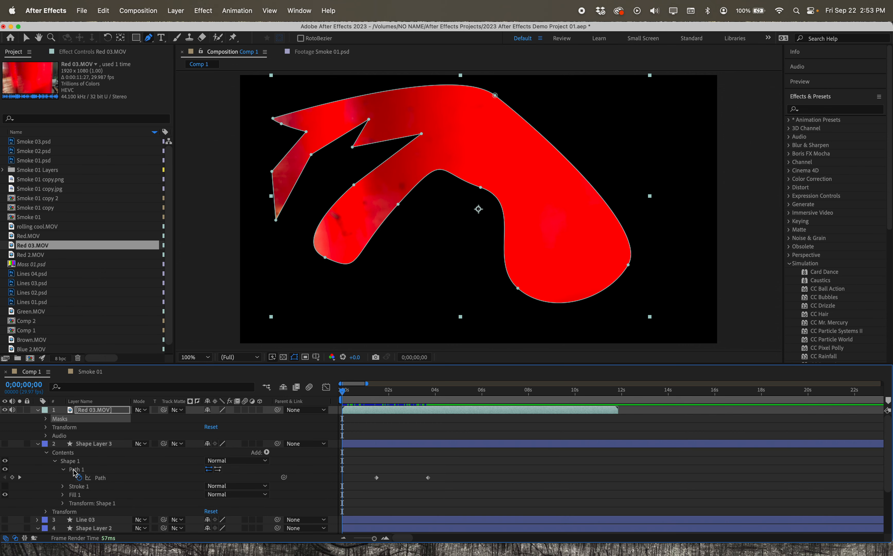
pyautogui.click(63, 470)
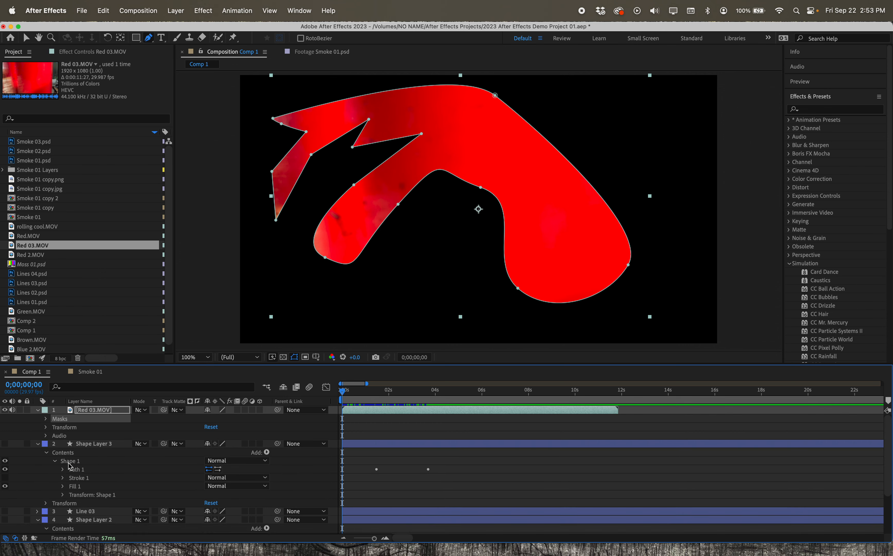
pyautogui.click(47, 452)
pyautogui.click(38, 444)
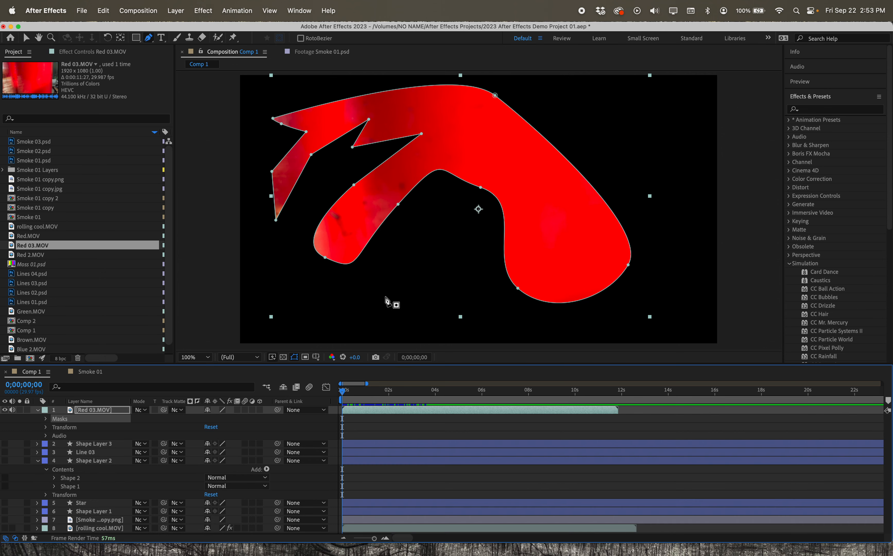
# Step: Expand Mask 1's properties and set its feather to 65 pixels and its expansion to 27 pixels
pyautogui.click(46, 420)
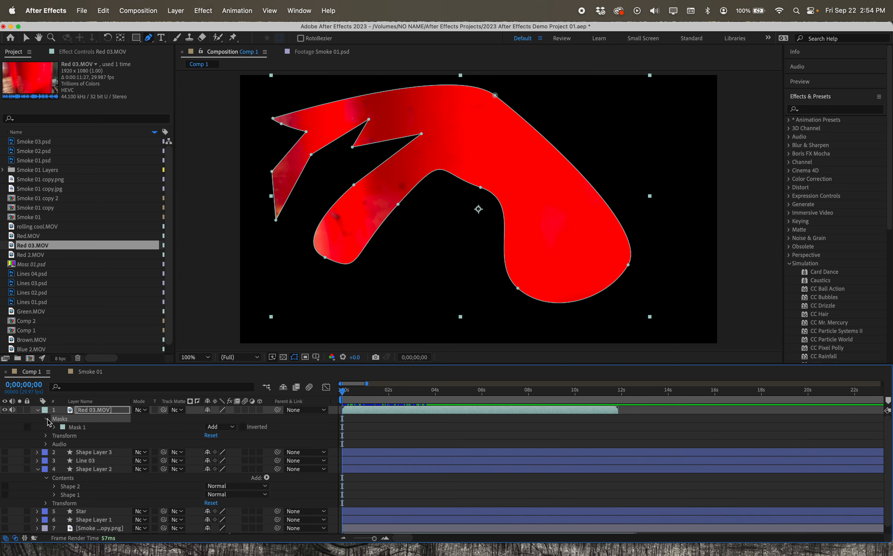
pyautogui.click(69, 429)
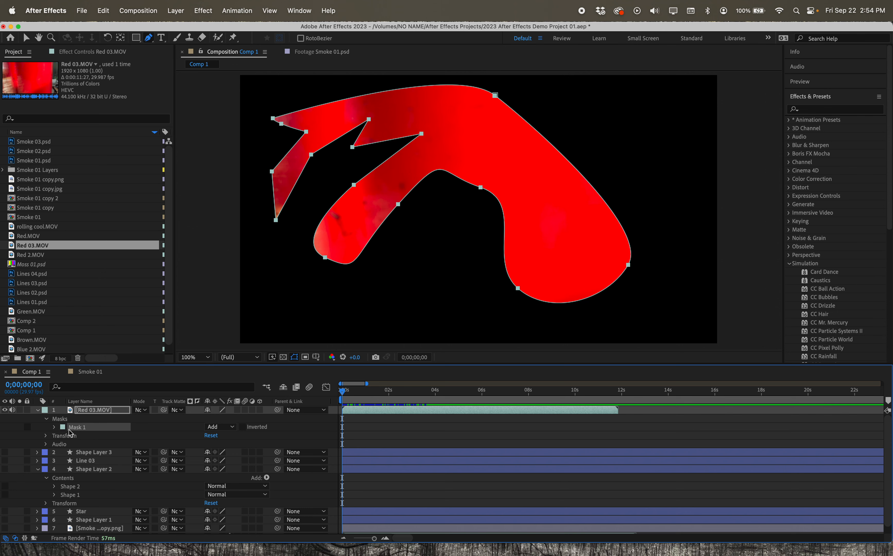
pyautogui.click(54, 427)
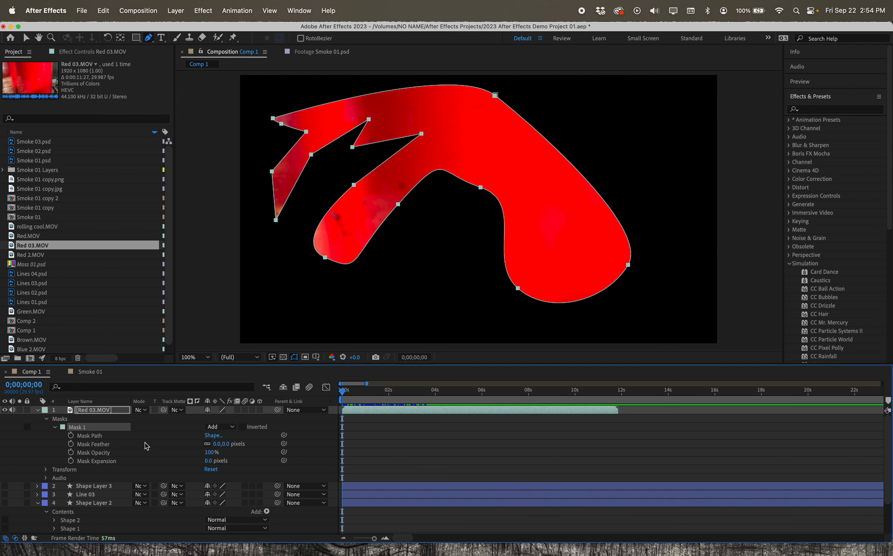
pyautogui.moveTo(220, 447); pyautogui.dragTo(265, 453)
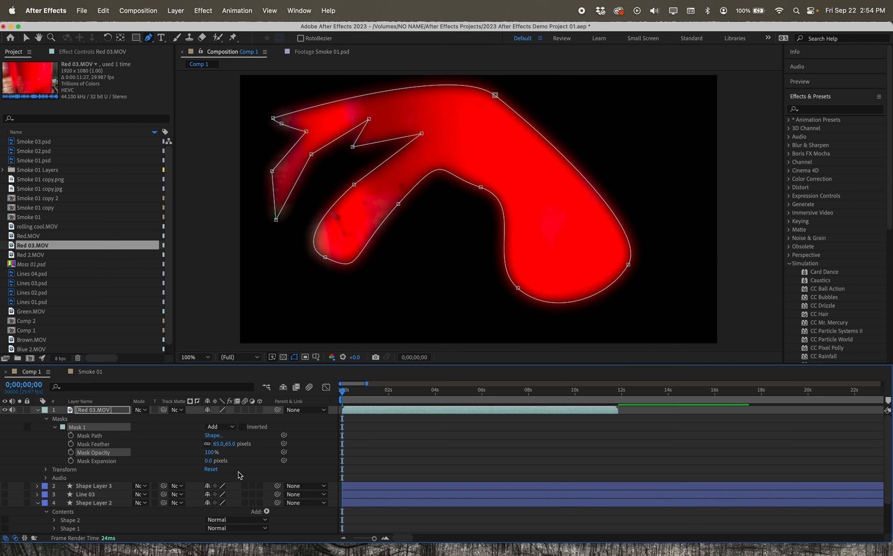
pyautogui.moveTo(213, 472); pyautogui.dragTo(286, 465)
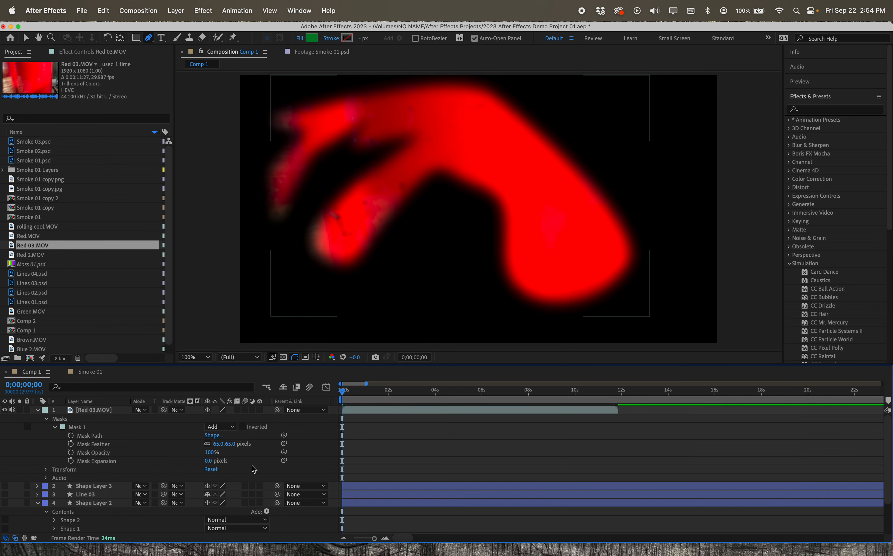
pyautogui.moveTo(210, 461)
pyautogui.mouseDown()
pyautogui.moveTo(239, 461)
pyautogui.moveTo(225, 462)
pyautogui.mouseUp()
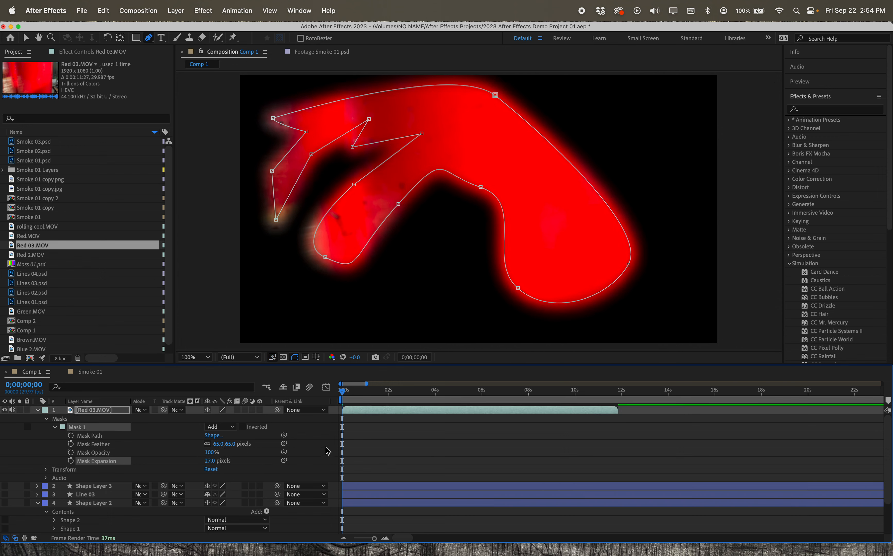
# Step: Deselect the layer, preview the masked footage from the start, and return the playhead to 0;00;00;00
pyautogui.moveTo(346, 392); pyautogui.dragTo(320, 399)
pyautogui.click(26, 37)
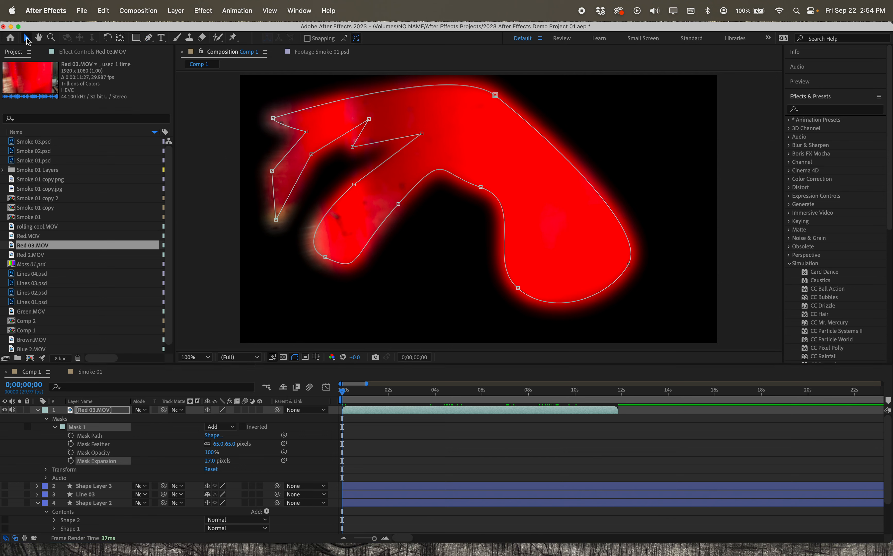
pyautogui.click(220, 145)
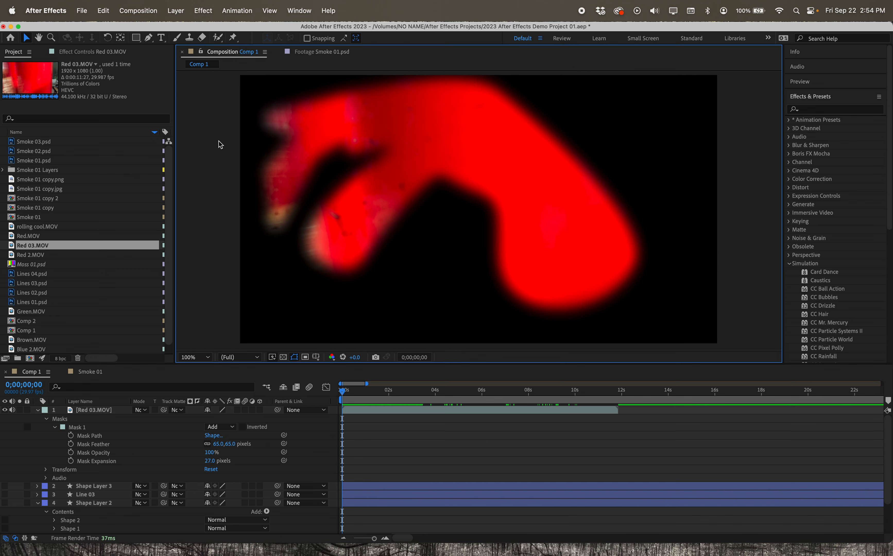
pyautogui.press('space')
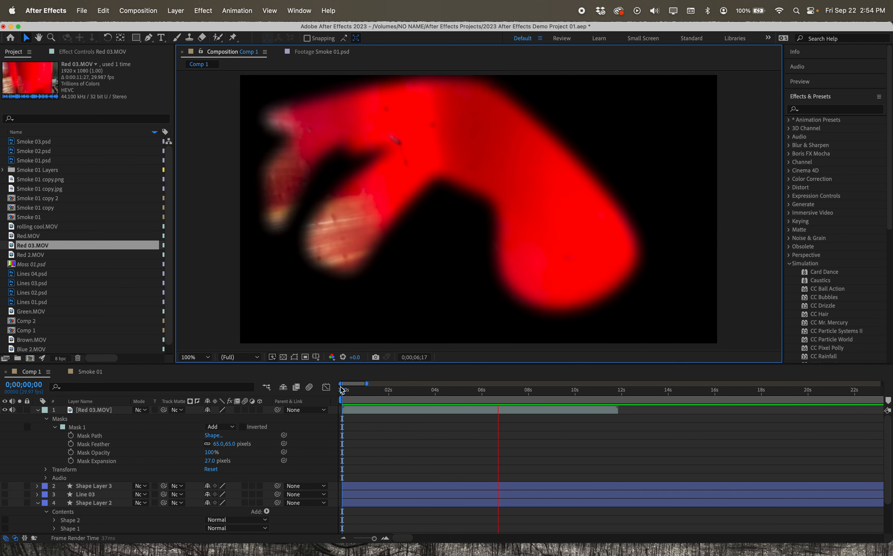
pyautogui.press('space')
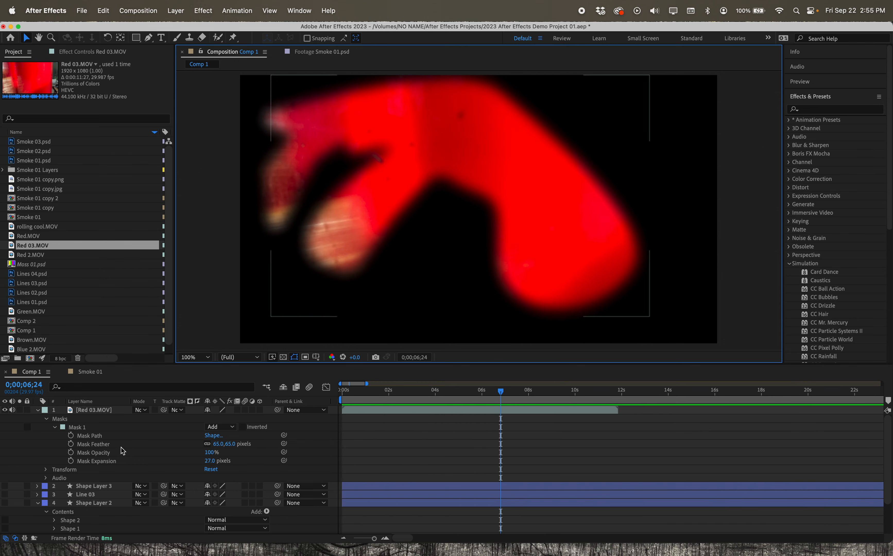
pyautogui.moveTo(500, 392); pyautogui.dragTo(341, 392)
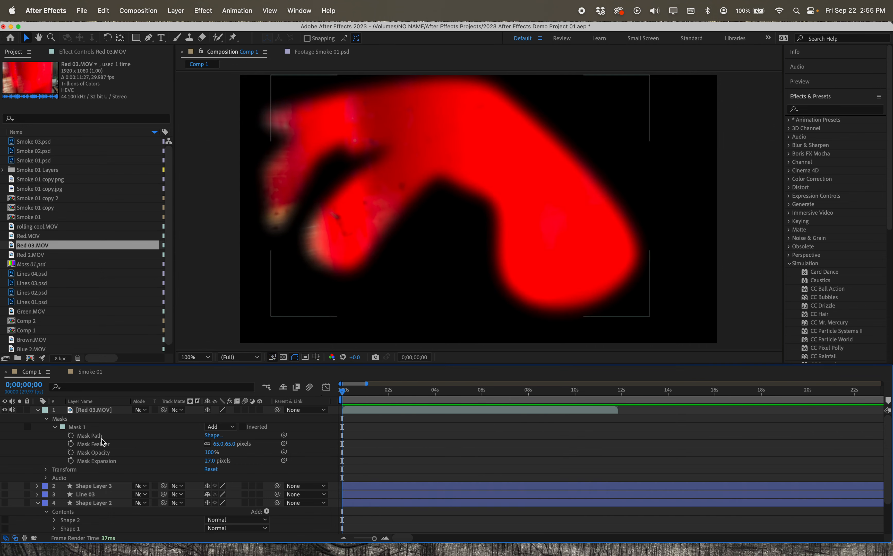
# Step: Keyframe Mask 1's path at 0;00;00;00, and at 0;00;01;27 lower its inner arch, pull the right lobe inward and raise the top vertex
pyautogui.click(90, 437)
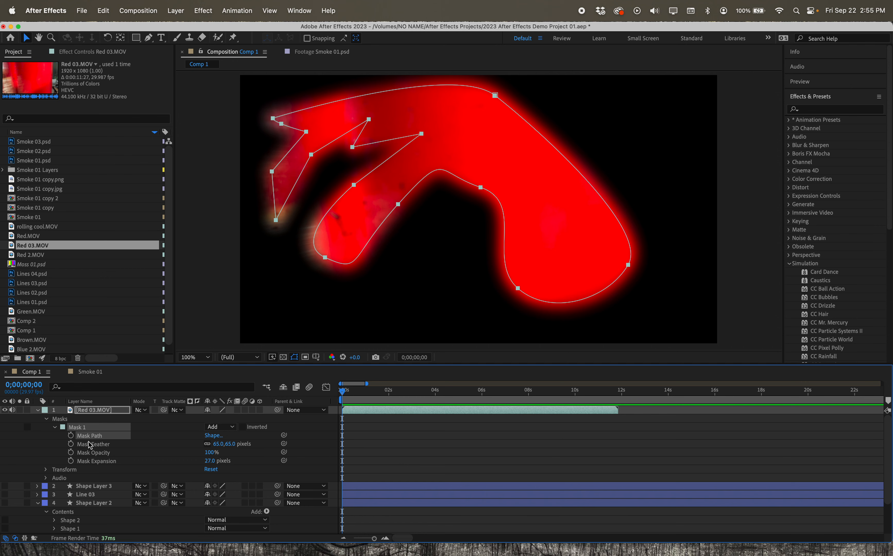
pyautogui.click(71, 436)
pyautogui.moveTo(343, 392); pyautogui.dragTo(386, 391)
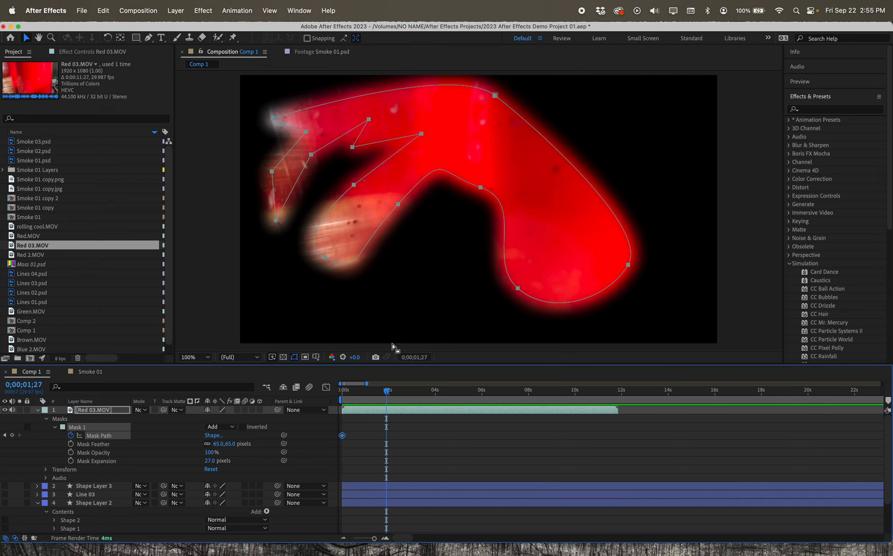
pyautogui.moveTo(398, 206); pyautogui.dragTo(414, 236)
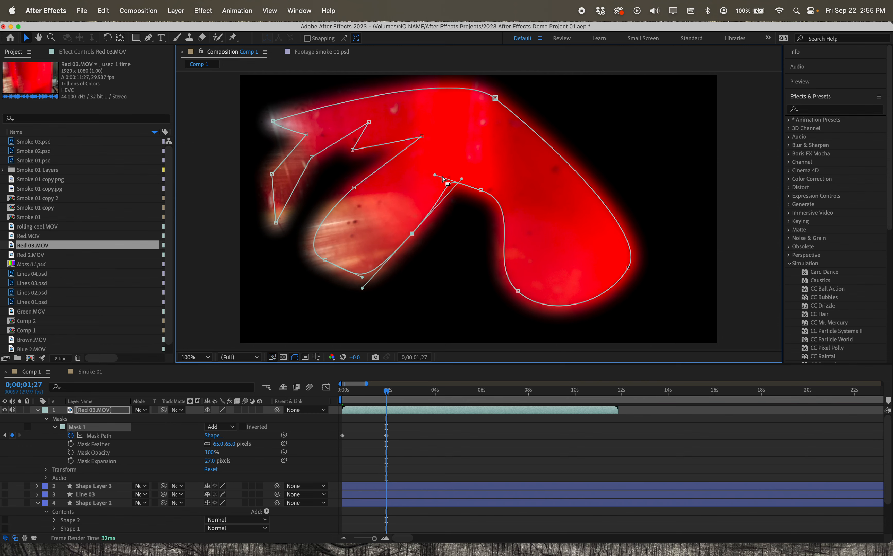
pyautogui.moveTo(462, 179); pyautogui.dragTo(452, 208)
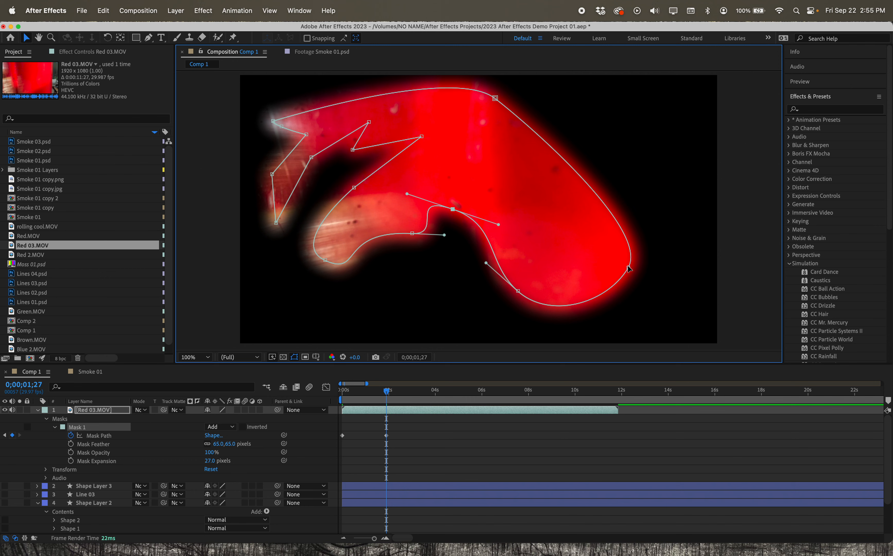
pyautogui.moveTo(628, 267); pyautogui.dragTo(565, 229)
pyautogui.moveTo(592, 194); pyautogui.dragTo(571, 177)
pyautogui.moveTo(501, 101); pyautogui.dragTo(499, 94)
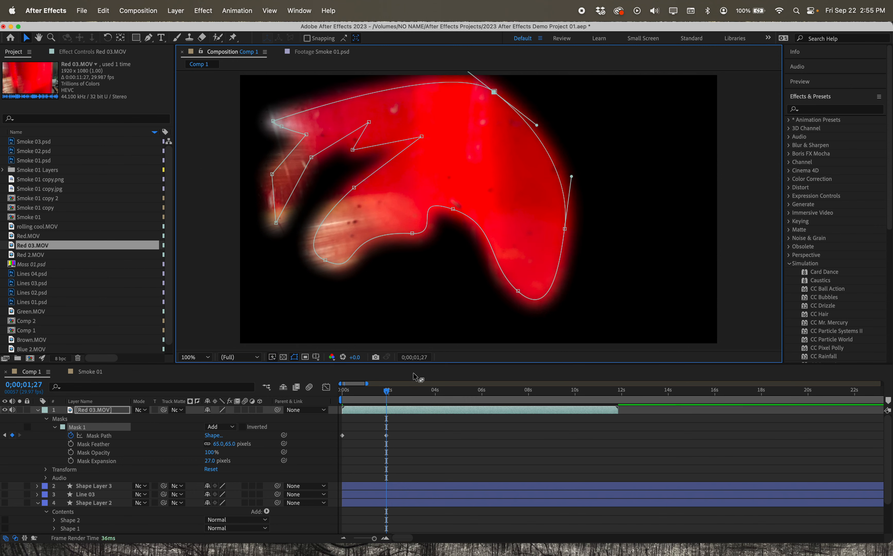
# Step: At 0;00;04;17, stretch Mask 1's lower-left lobe down and outward and pull two jagged left vertices past the frame's left edge
pyautogui.click(407, 391)
pyautogui.moveTo(409, 393); pyautogui.dragTo(449, 393)
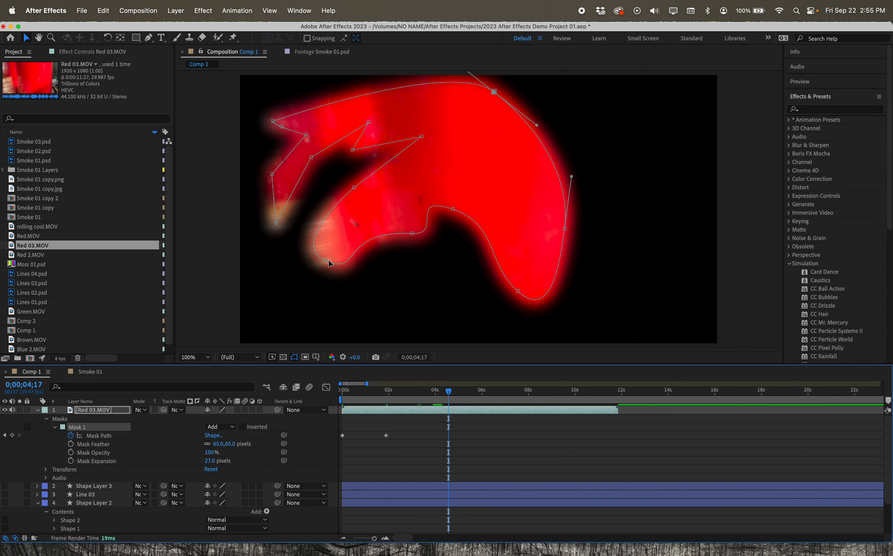
pyautogui.moveTo(325, 260); pyautogui.dragTo(270, 332)
pyautogui.moveTo(276, 222); pyautogui.dragTo(226, 240)
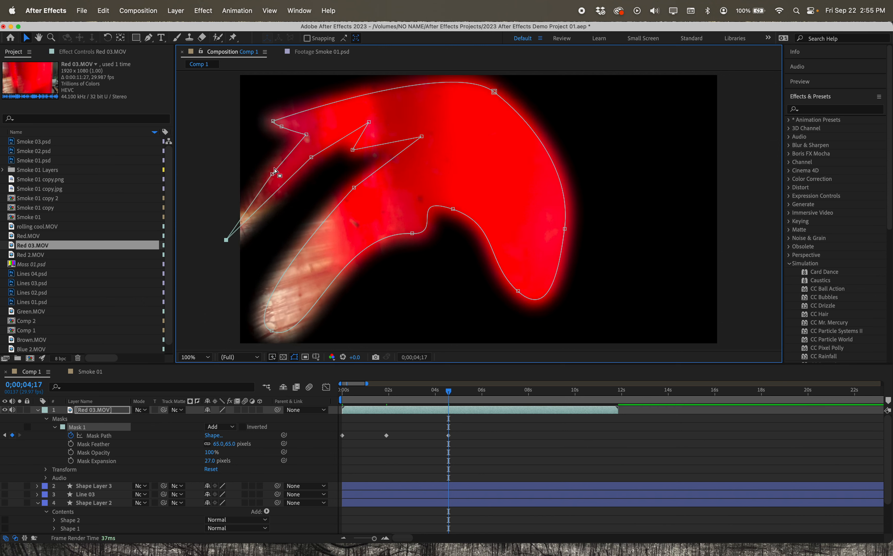
pyautogui.moveTo(272, 174); pyautogui.dragTo(222, 144)
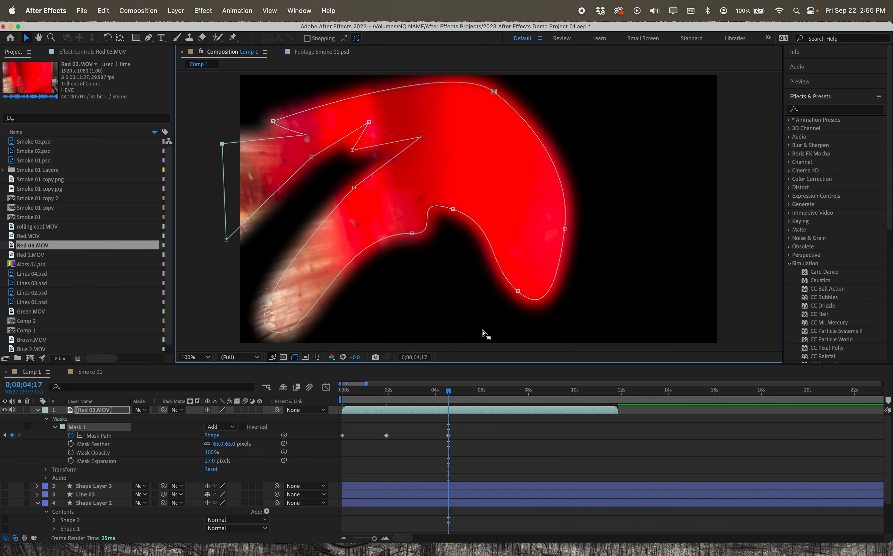
# Step: Play the composition from the start to review the mask path animation
pyautogui.moveTo(448, 392); pyautogui.dragTo(343, 396)
pyautogui.press('space')
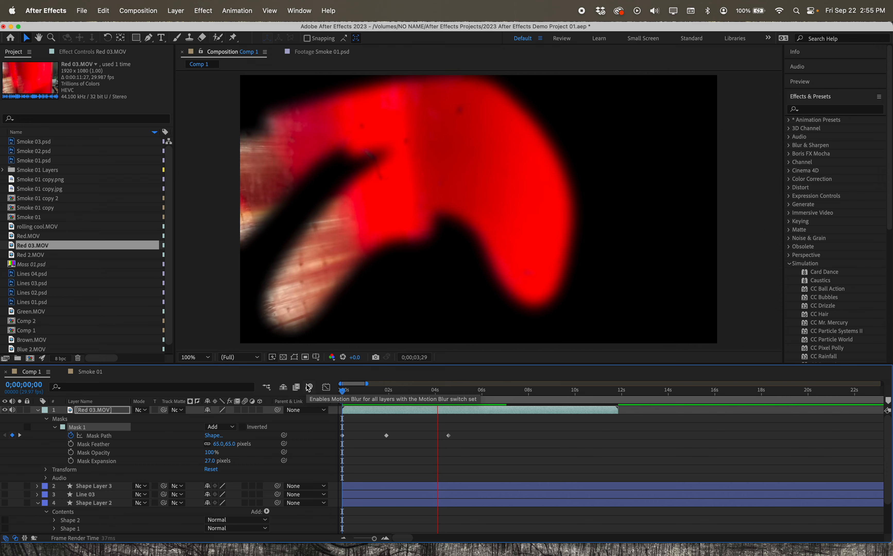
pyautogui.press('space')
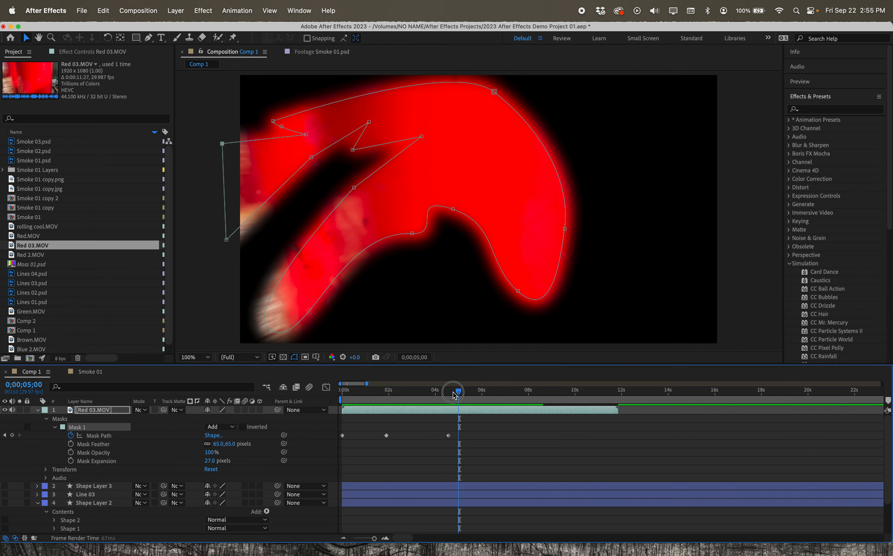
# Step: Make the rolling cool.MOV layer visible behind the masked footage and play the composition from the start
pyautogui.moveTo(459, 392); pyautogui.dragTo(389, 391)
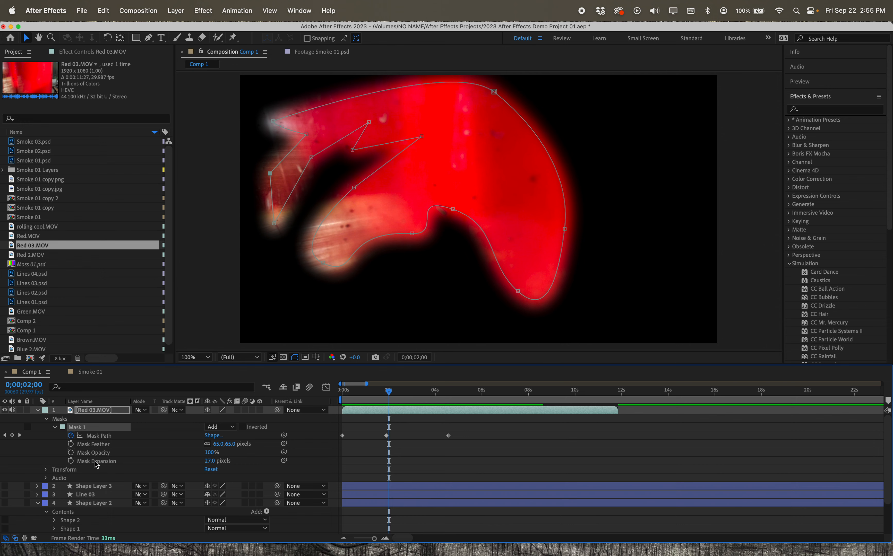
pyautogui.scroll(-1, 98, 464)
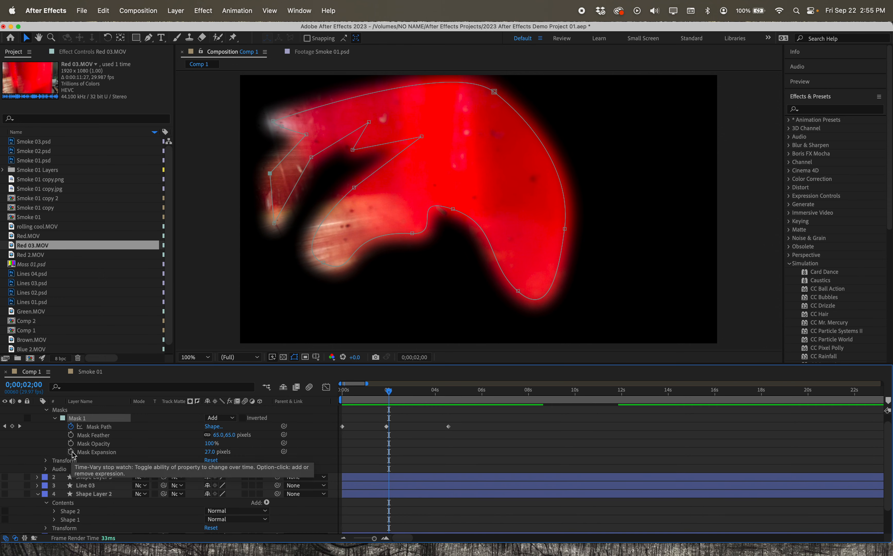
pyautogui.scroll(-4, 74, 455)
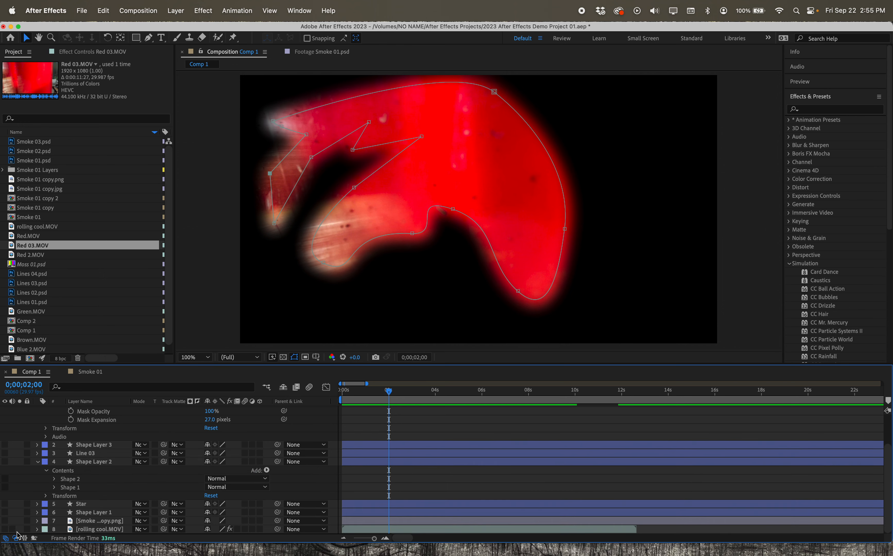
pyautogui.click(5, 529)
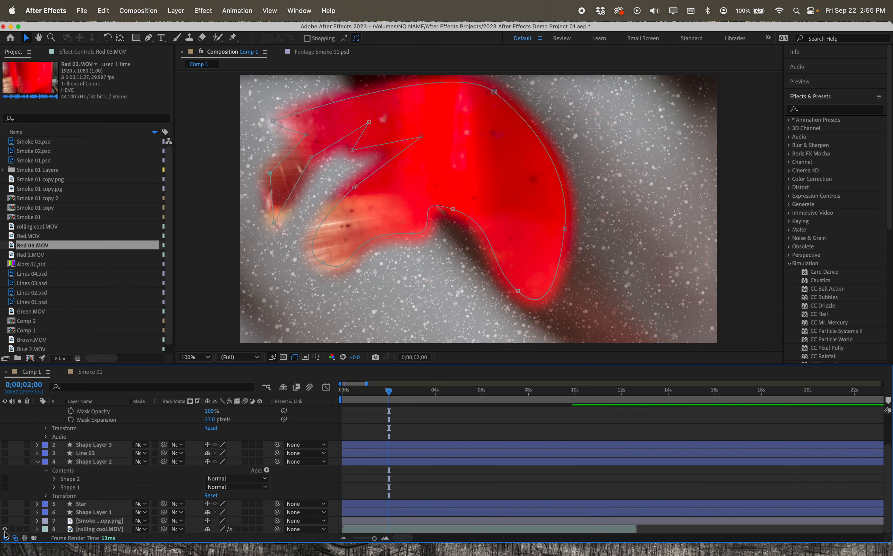
pyautogui.moveTo(387, 391); pyautogui.dragTo(288, 387)
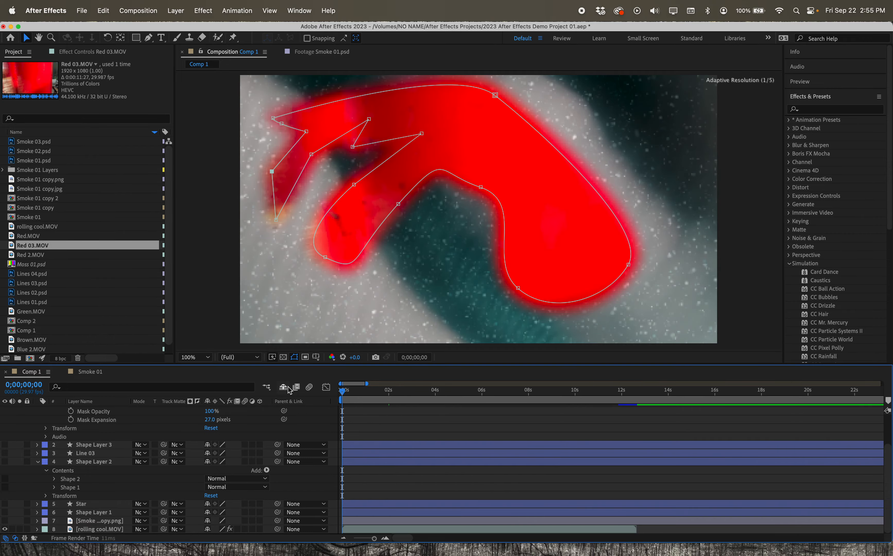
pyautogui.press('space')
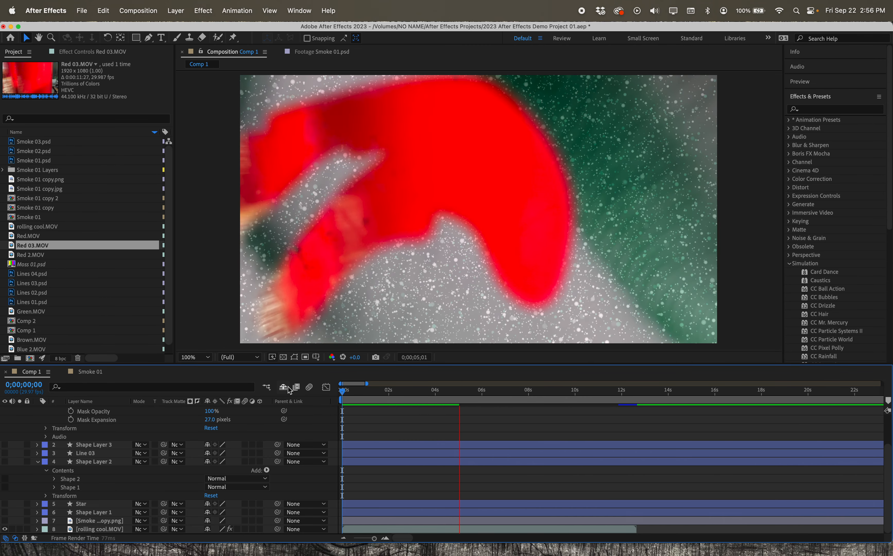
pyautogui.press('space')
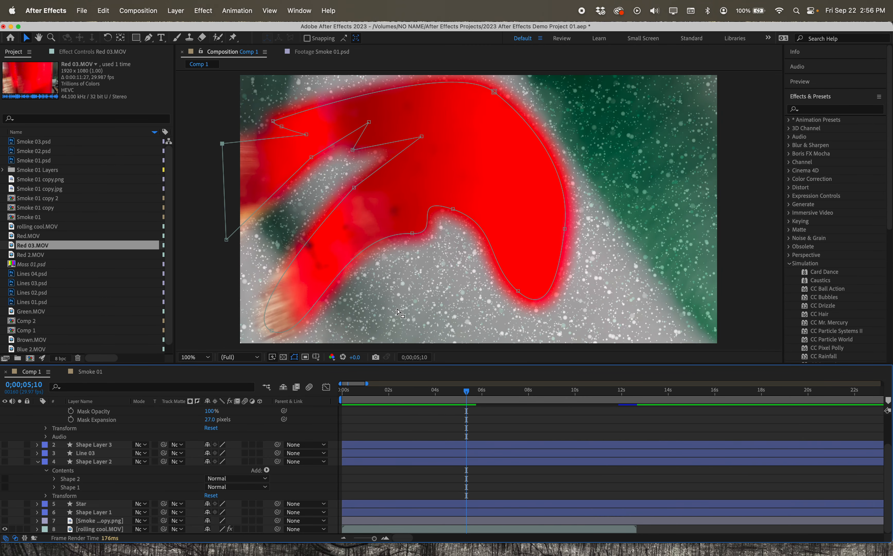
# Step: Try Mask 1 in Subtract mode and preview the inverted cutout over the background footage
pyautogui.scroll(3, 187, 503)
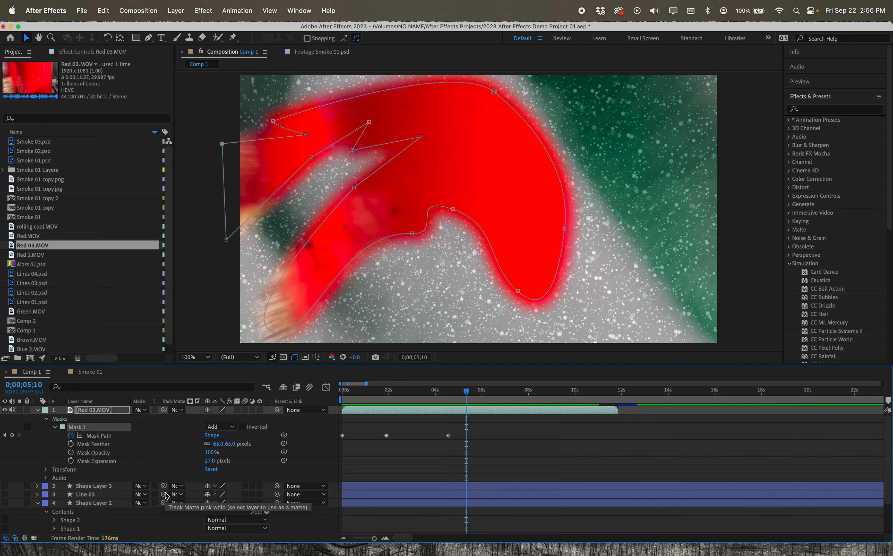
pyautogui.click(230, 427)
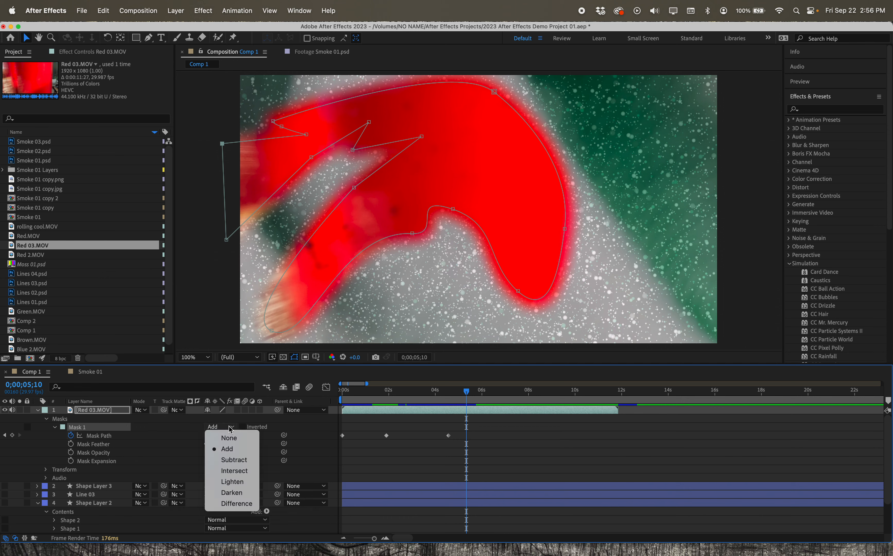
pyautogui.click(236, 461)
pyautogui.press('space')
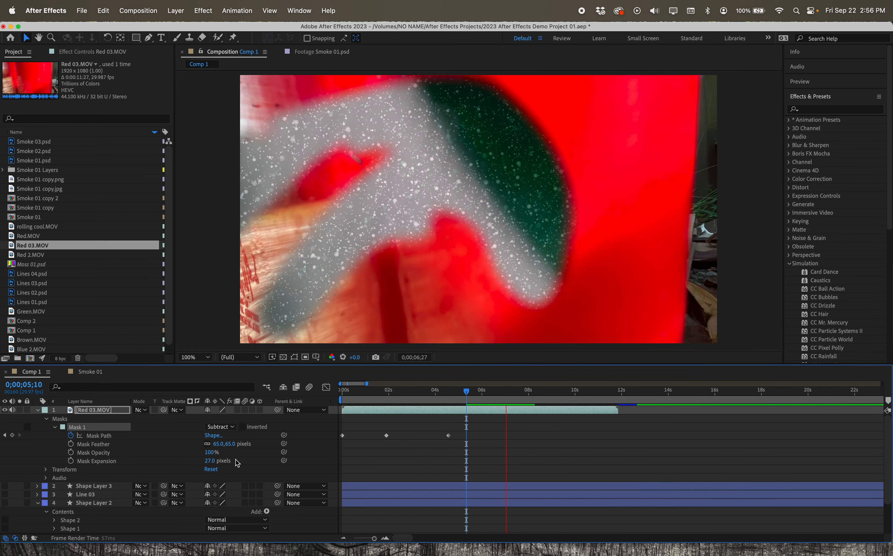
pyautogui.press('space')
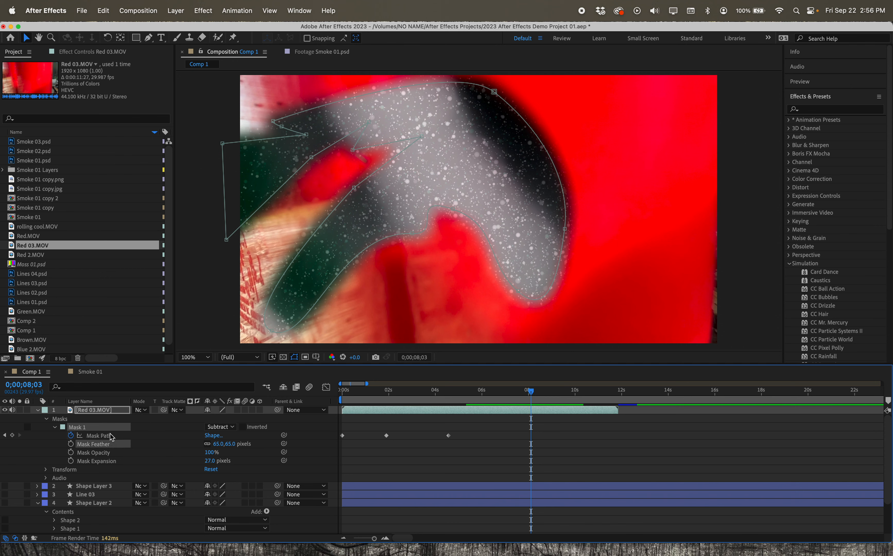
# Step: Return Mask 1 on the Red 03.MOV layer to Add mode
pyautogui.click(98, 435)
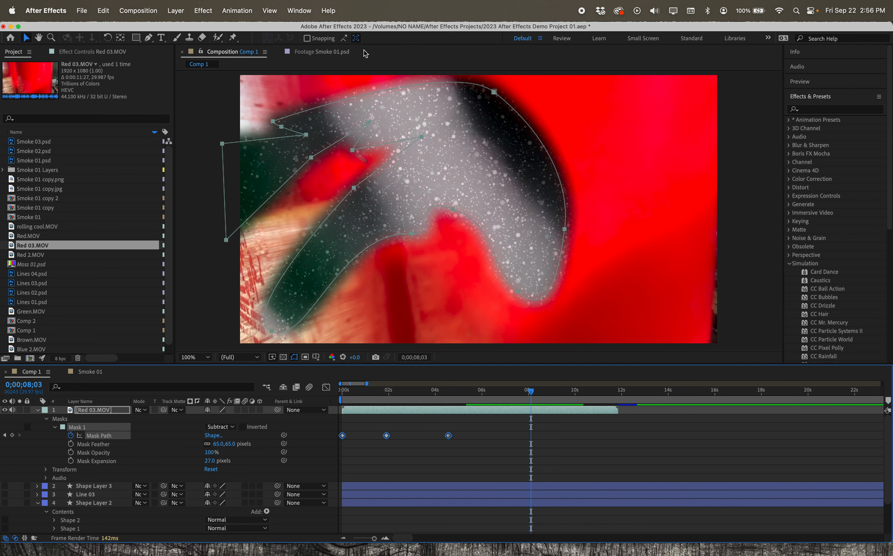
pyautogui.click(217, 427)
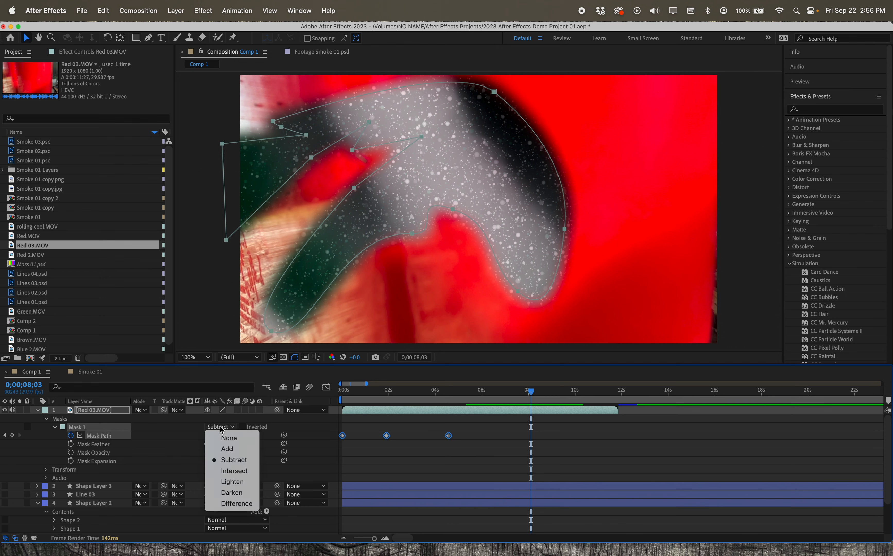
pyautogui.click(225, 450)
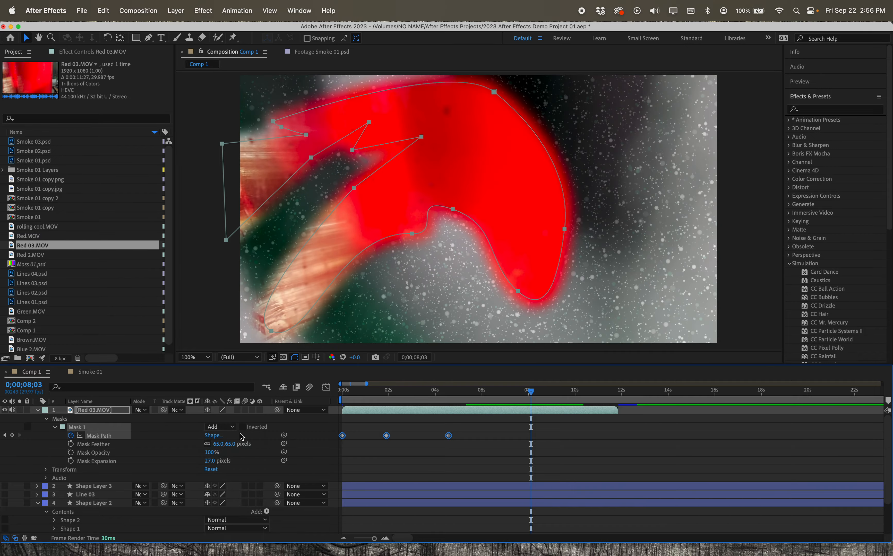
# Step: Reveal the Red 03.MOV layer's transform properties and start keyframing its Position and Scale at 0;00;00;00
pyautogui.moveTo(540, 396); pyautogui.dragTo(501, 391)
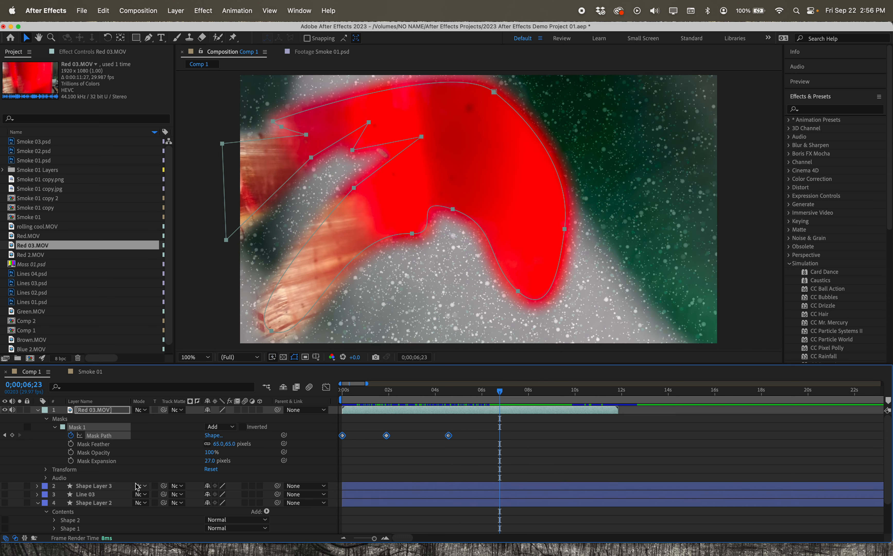
pyautogui.click(153, 478)
pyautogui.click(98, 414)
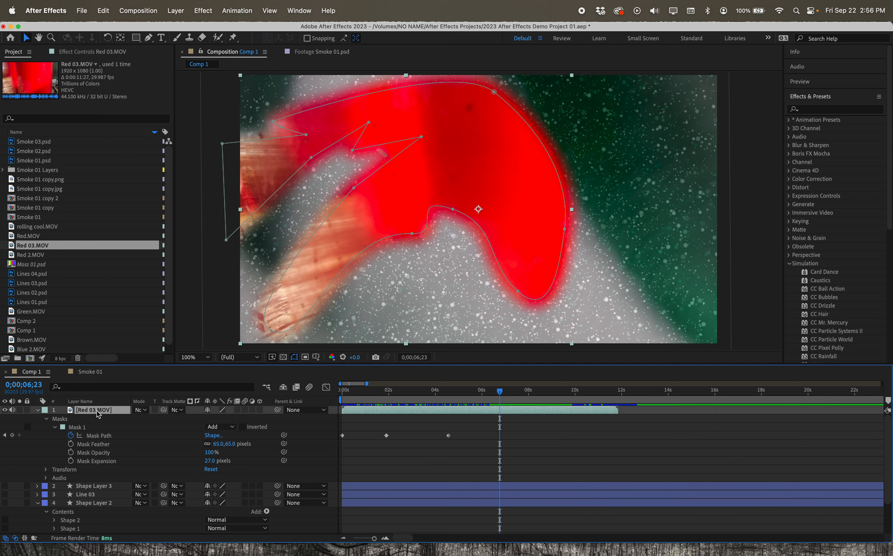
pyautogui.click(53, 428)
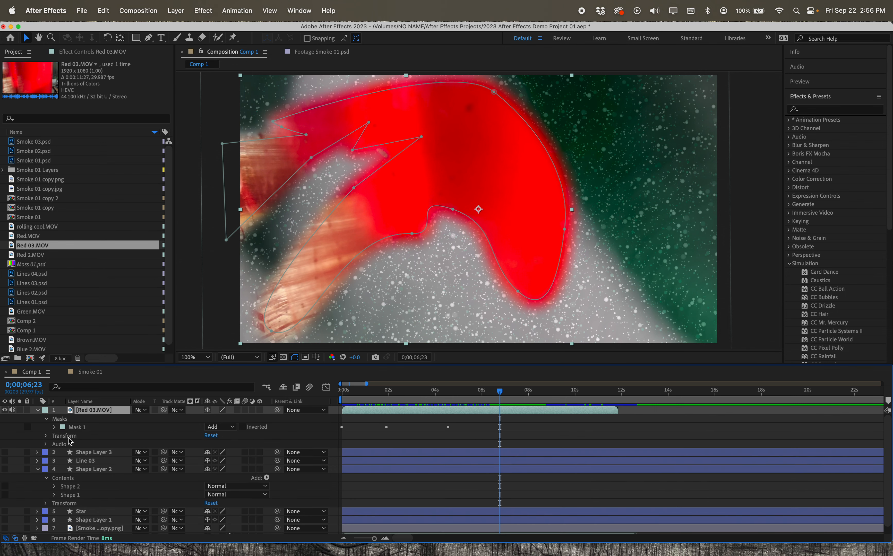
pyautogui.click(69, 437)
pyautogui.click(46, 436)
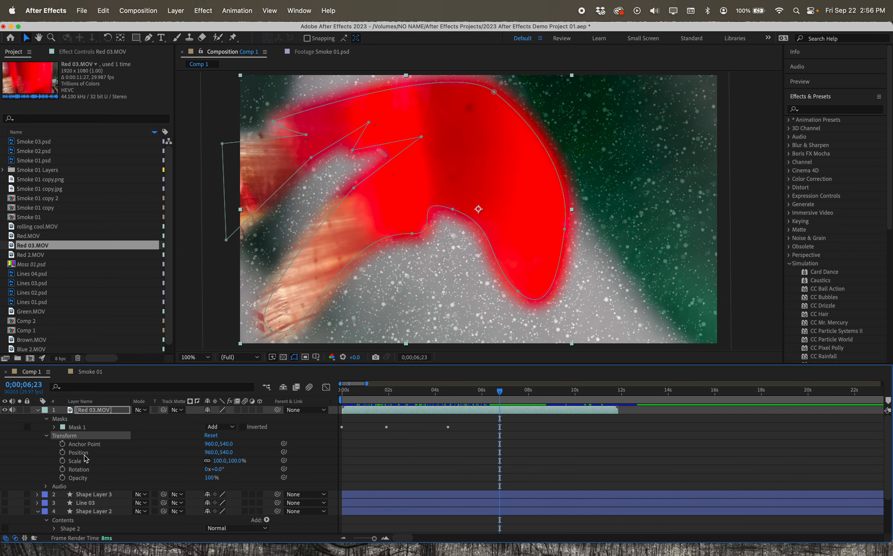
pyautogui.moveTo(510, 396); pyautogui.dragTo(288, 393)
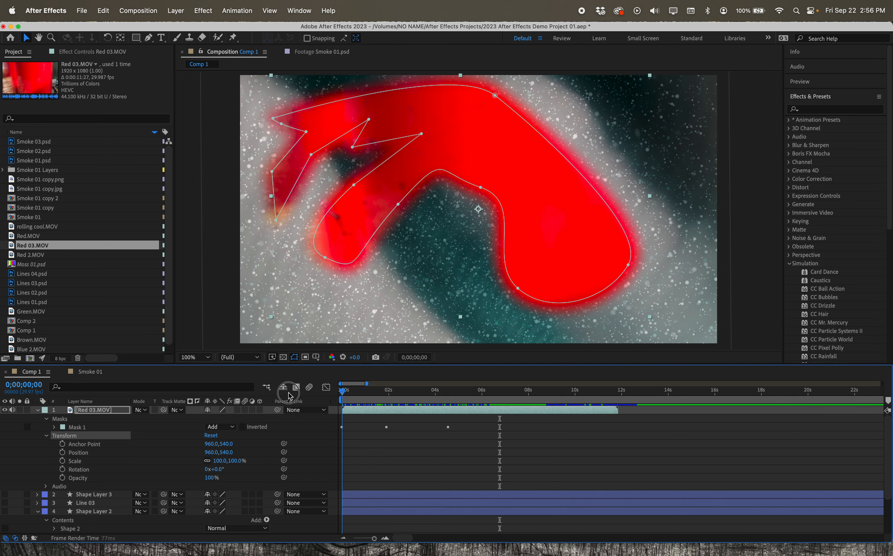
pyautogui.click(63, 452)
pyautogui.click(62, 461)
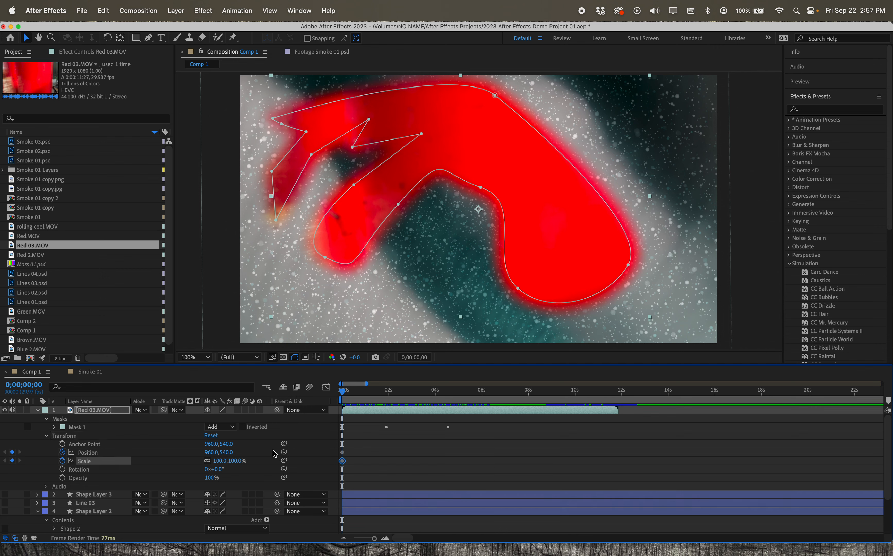
# Step: At 0;00;00;00, shrink the Red 03.MOV layer to about 31.1% and place it in the frame's lower-left corner at about 276, 920
pyautogui.moveTo(525, 252); pyautogui.dragTo(264, 269)
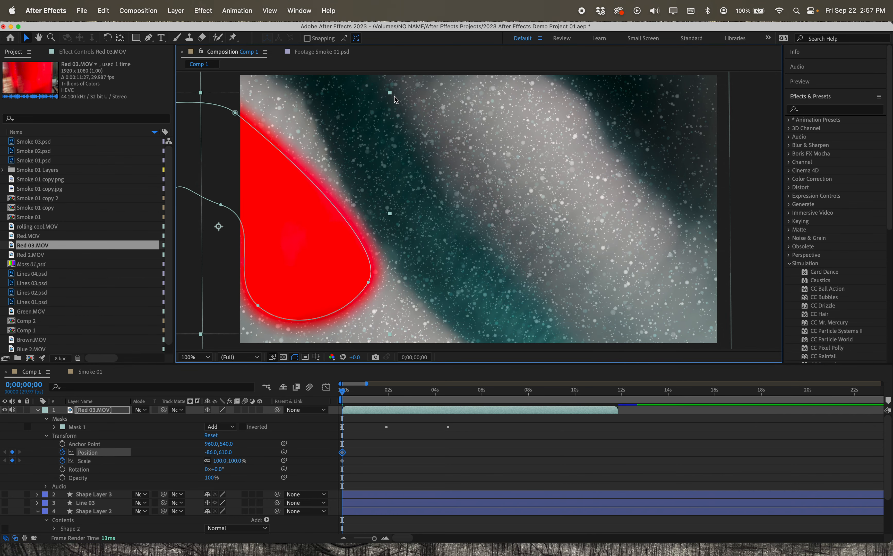
pyautogui.moveTo(390, 93); pyautogui.dragTo(272, 186)
pyautogui.moveTo(247, 245); pyautogui.dragTo(337, 321)
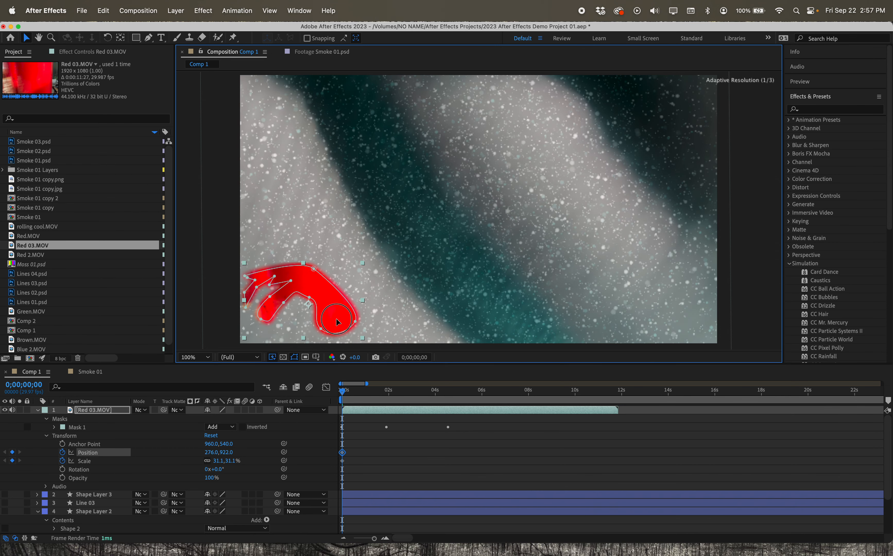
# Step: At 0;00;04;09, move the Red 03.MOV layer up and right to about 1308, 258 and enlarge it to about 187.1%
pyautogui.moveTo(342, 390); pyautogui.dragTo(444, 381)
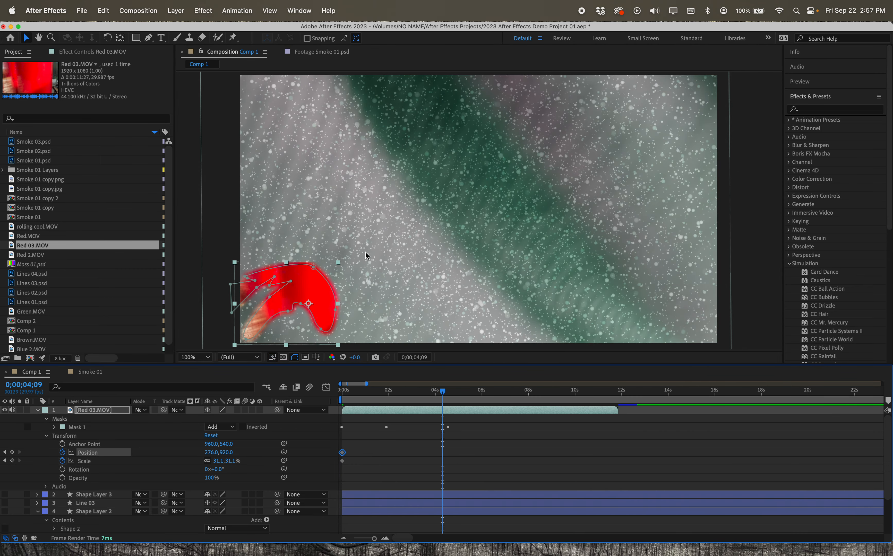
pyautogui.moveTo(318, 293); pyautogui.dragTo(575, 128)
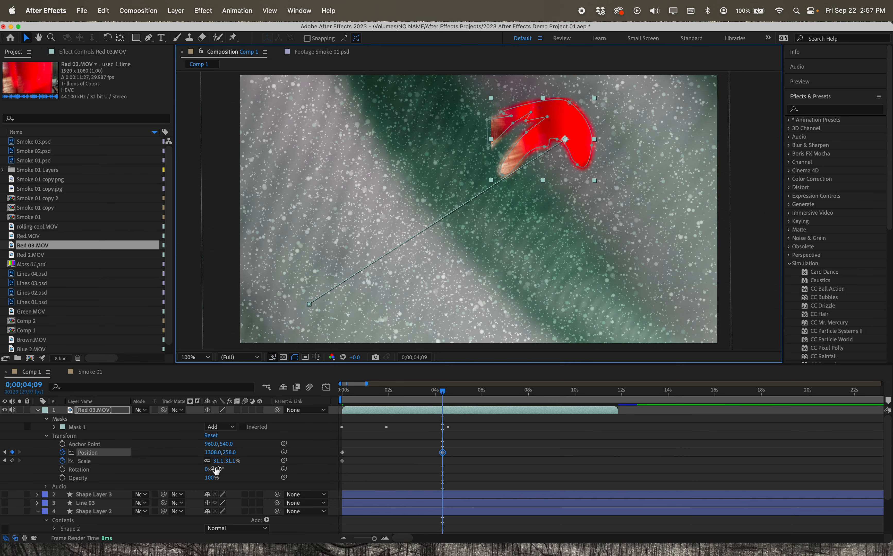
pyautogui.moveTo(219, 462); pyautogui.dragTo(282, 451)
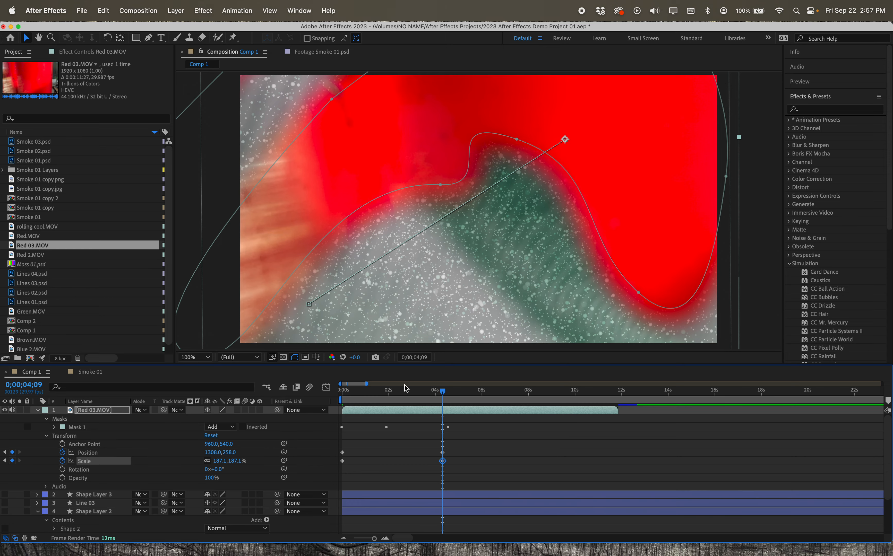
# Step: Deselect the Red 03.MOV layer and play the composition from the start to review the position and scale animation
pyautogui.moveTo(443, 392); pyautogui.dragTo(295, 399)
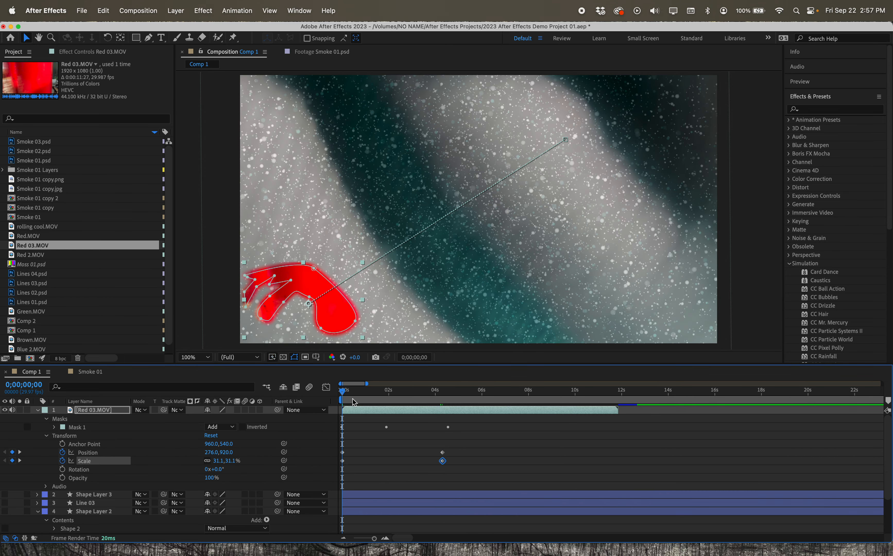
pyautogui.click(217, 333)
pyautogui.press('space')
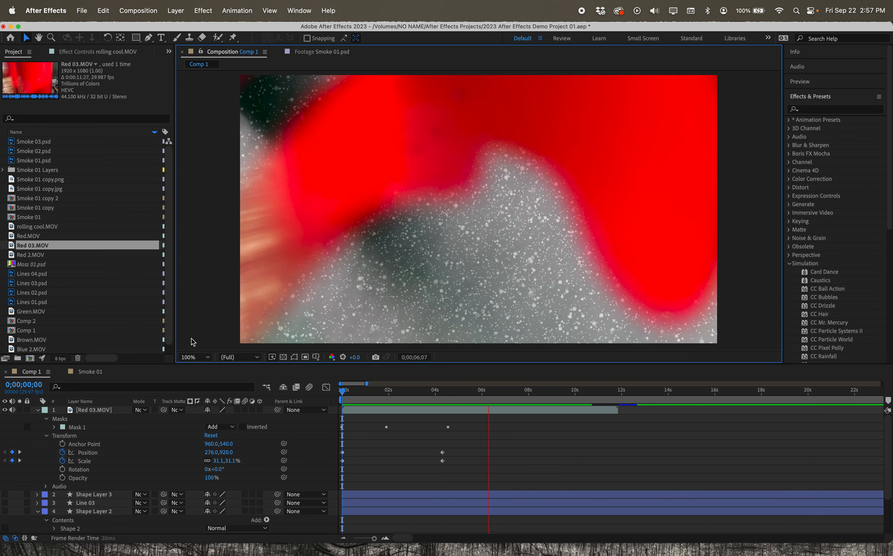
pyautogui.press('space')
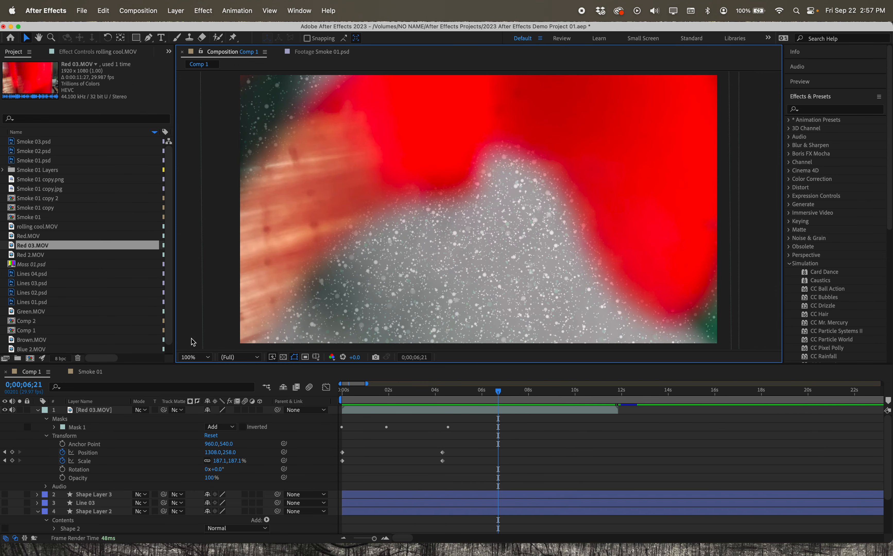